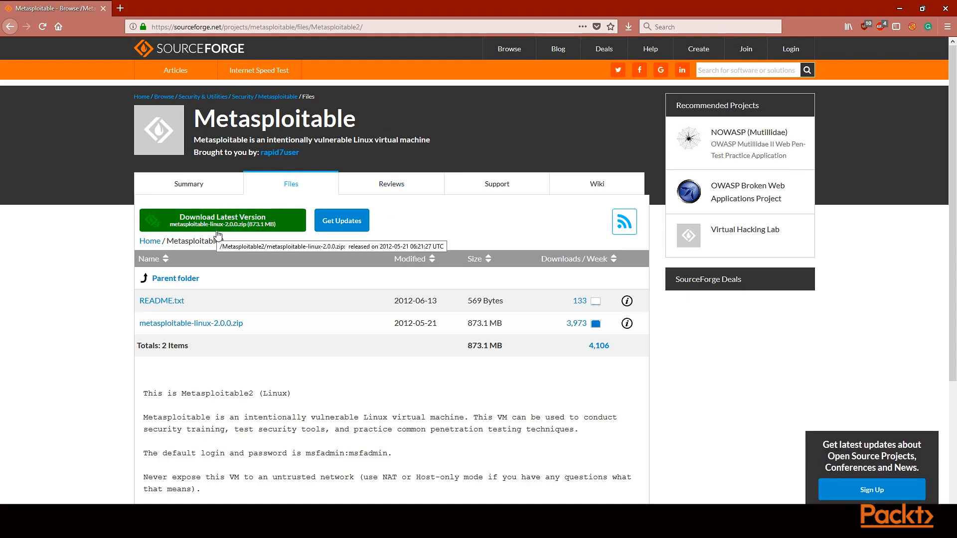
- Read the Metasploitable2 README description on the SourceForge files page, and minimise the browser to show the desktop
scroll(218, 235, down, 4)
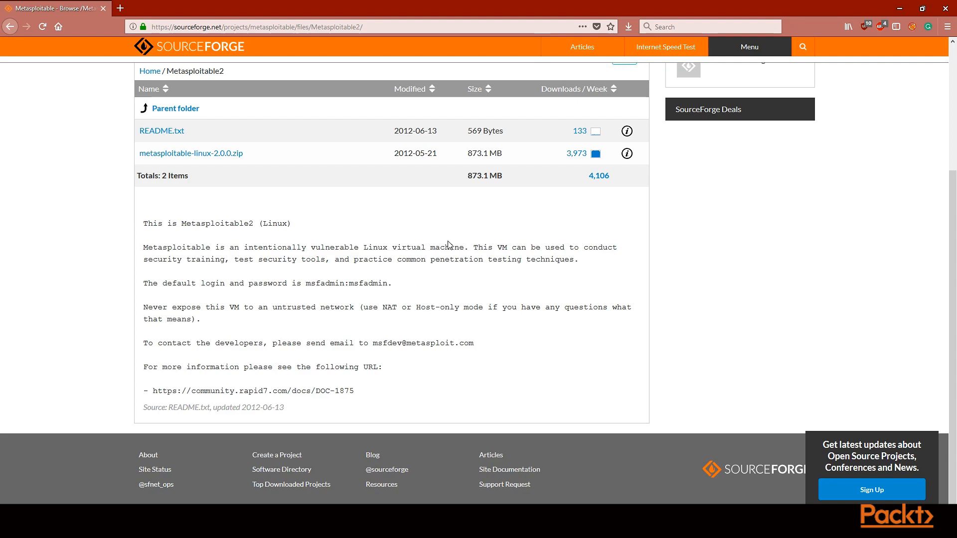
scroll(448, 244, up, 5)
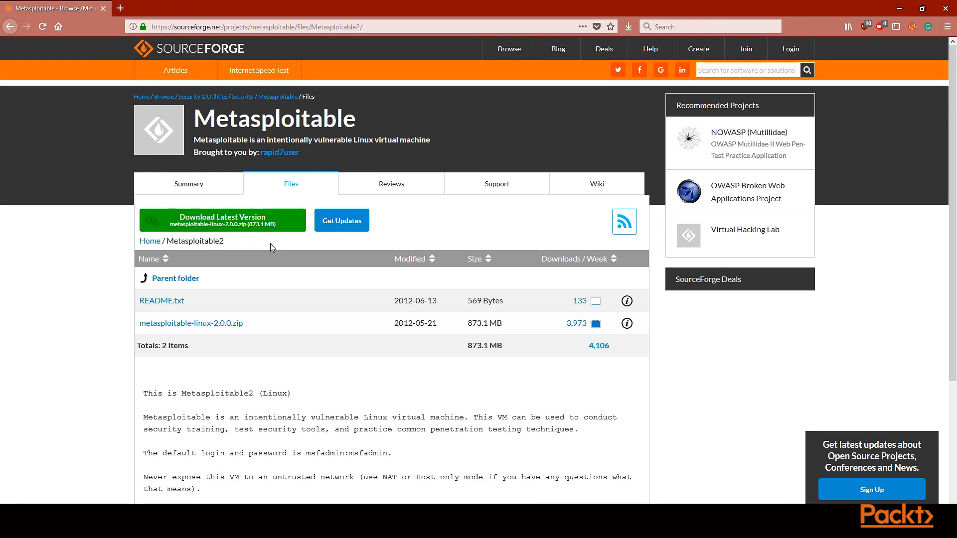
click(902, 9)
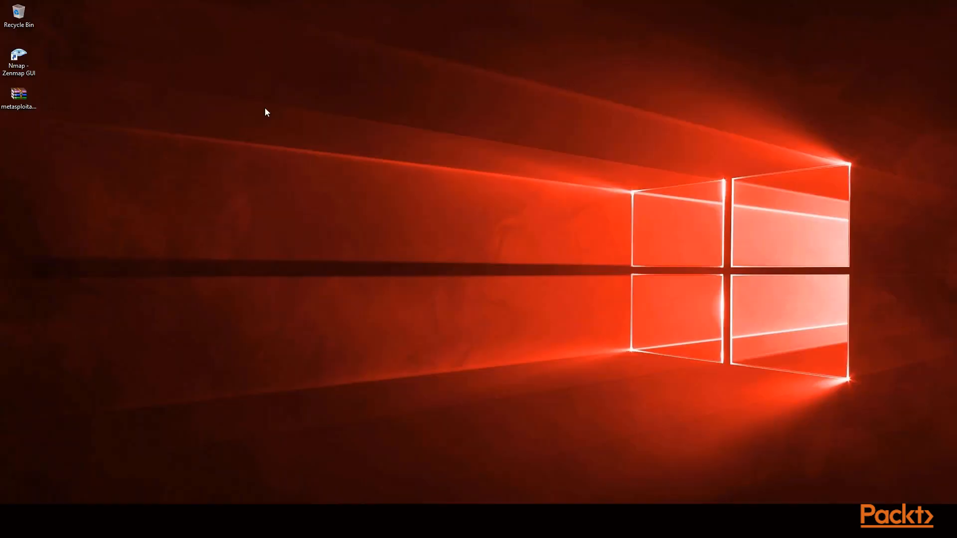
- Move the metasploitable-linux-2.0.0 archive to a clear spot on the desktop and inspect its file properties
drag(167, 106, 322, 103)
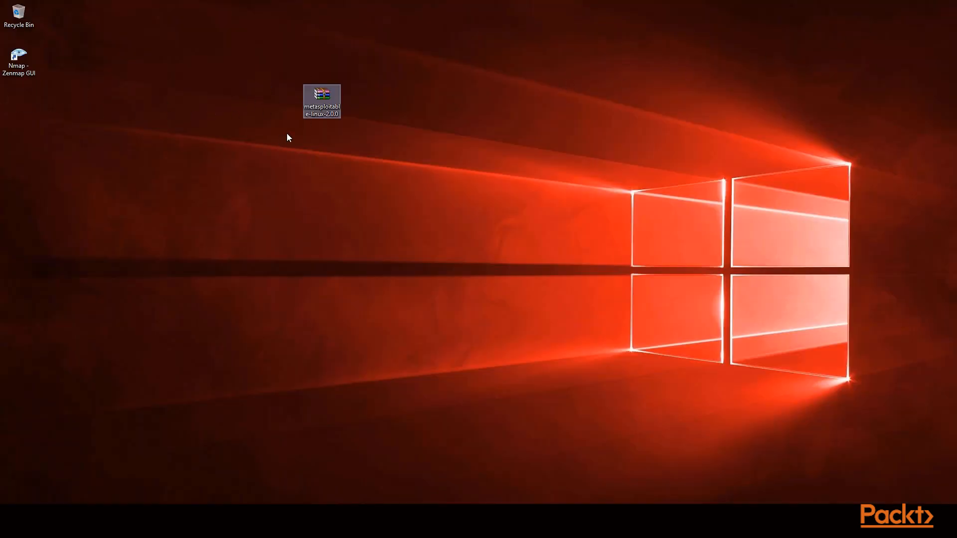
right_click(315, 114)
click(396, 357)
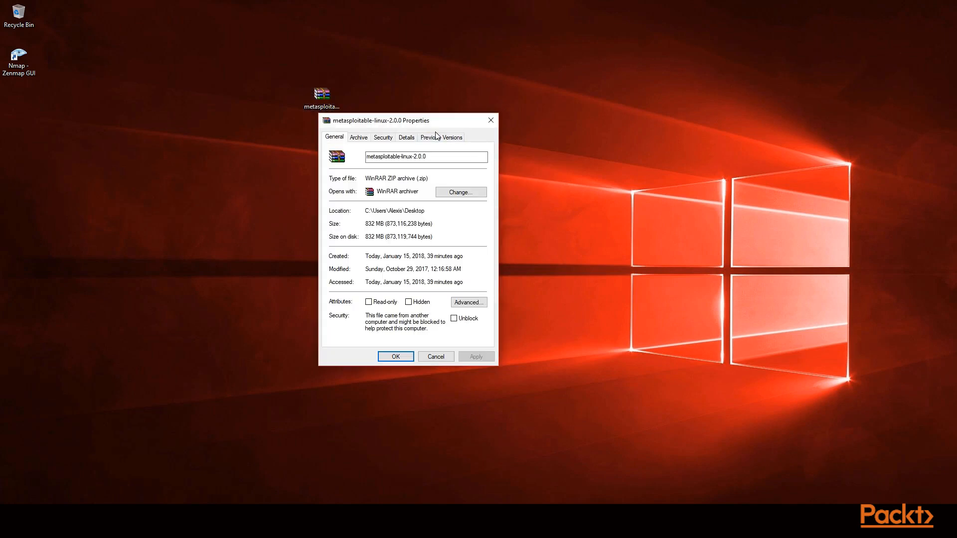
click(491, 120)
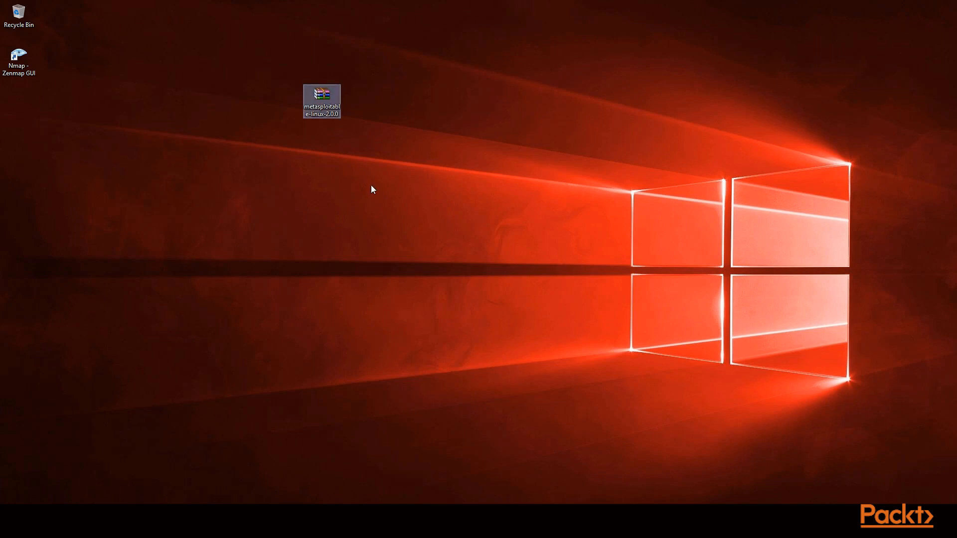
- Extract the archive to its own metasploitable-linux-2.0.0 folder and look over the files inside Metasploitable2-Linux
right_click(334, 108)
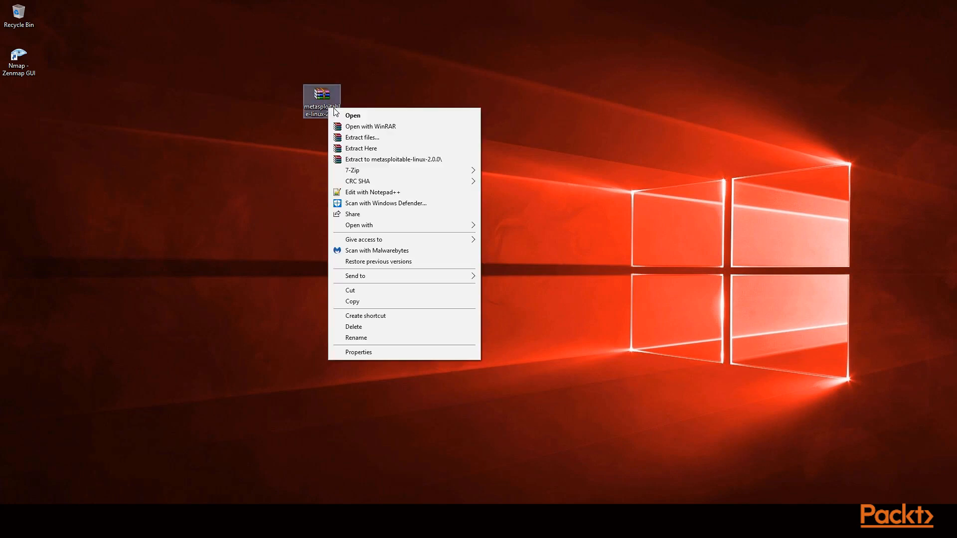
click(375, 159)
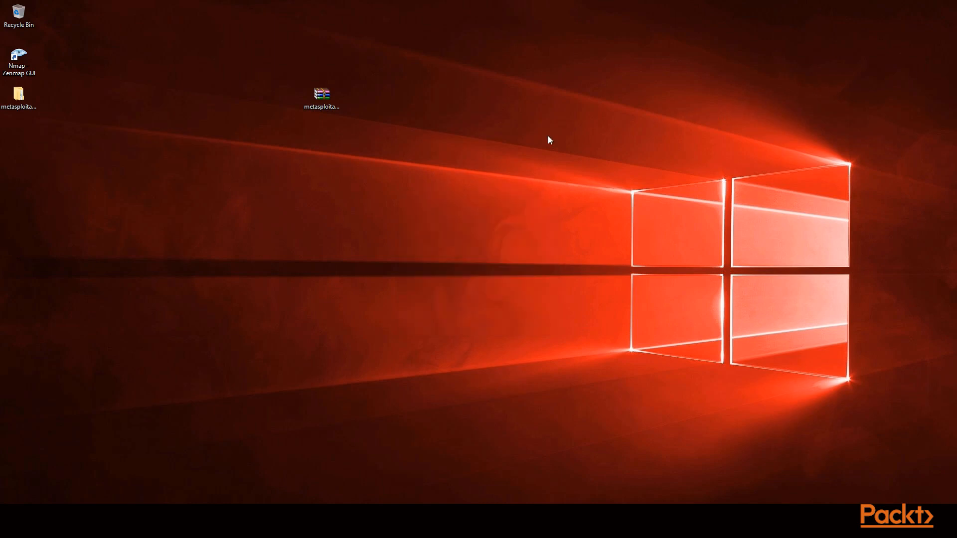
click(25, 103)
key(Return)
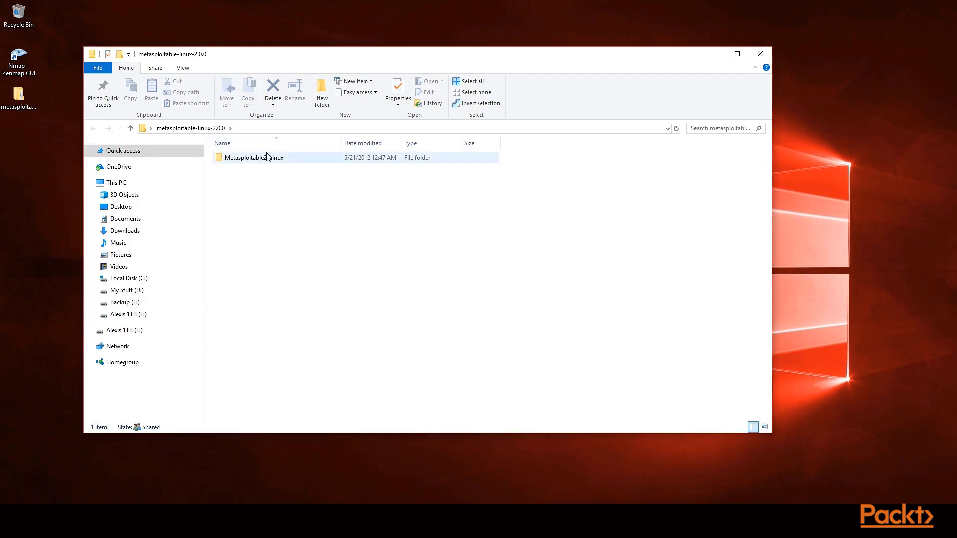
double_click(282, 161)
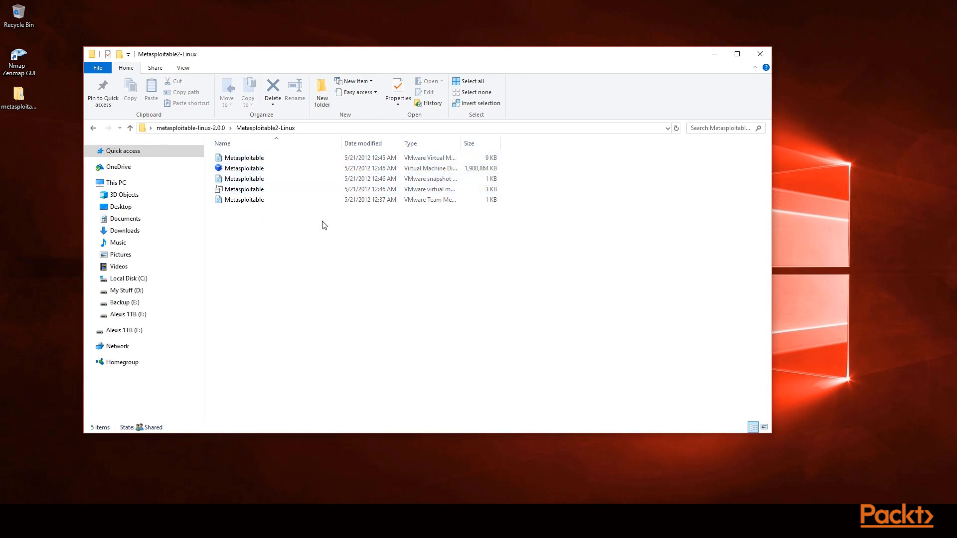
drag(327, 225, 303, 155)
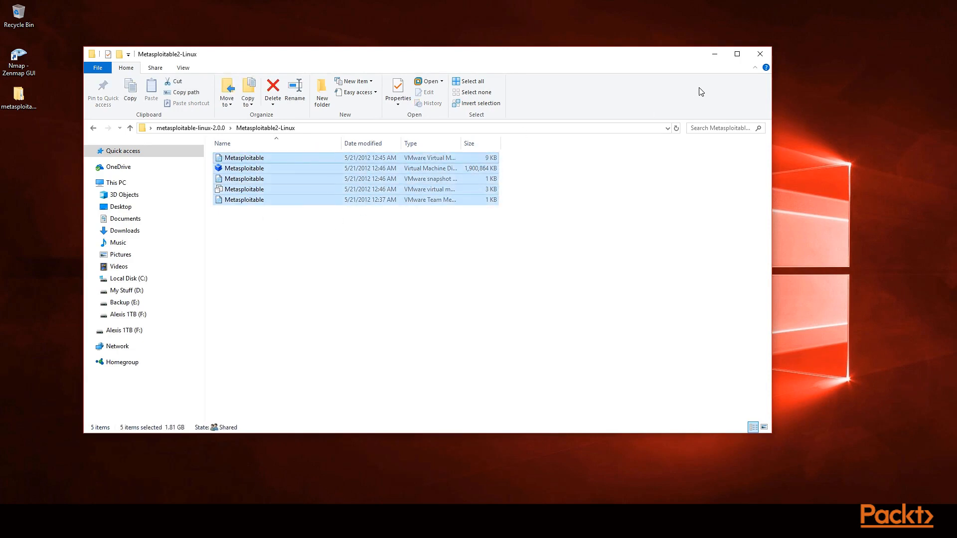
click(715, 59)
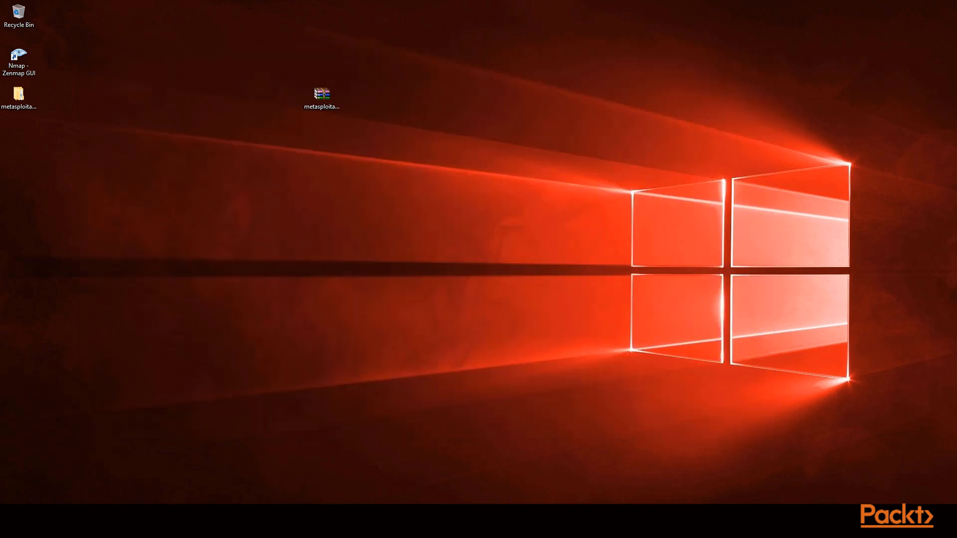
- Switch to VMware Workstation 14 Player and maximise its window
key(super)
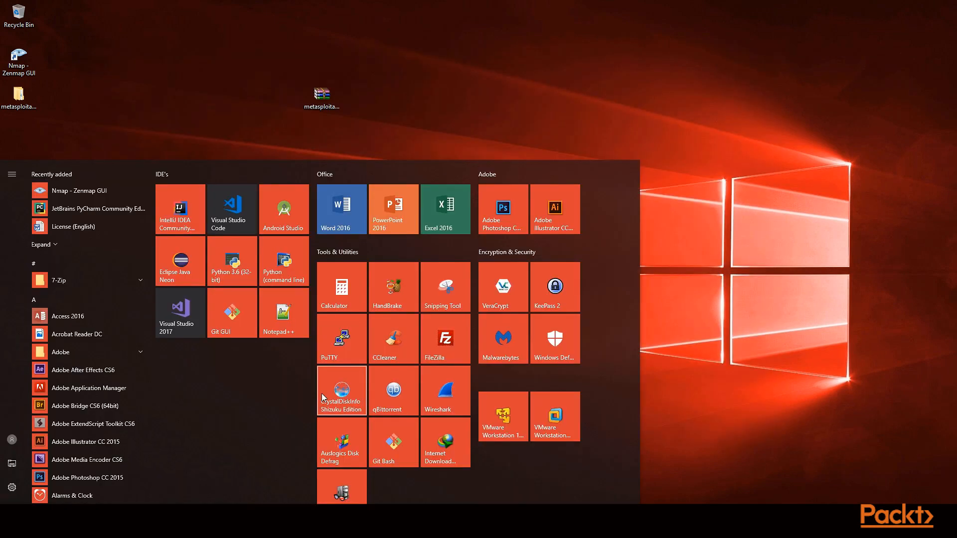
click(507, 420)
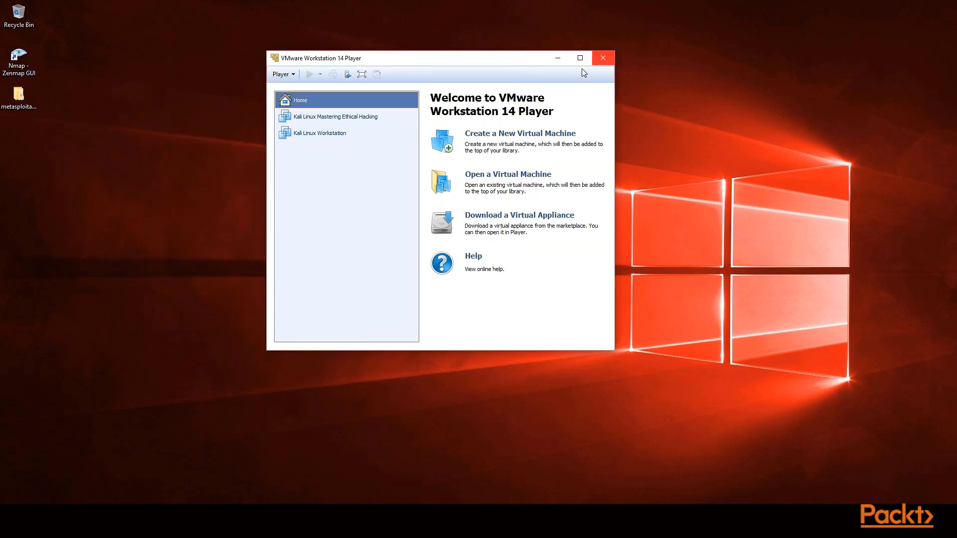
click(581, 59)
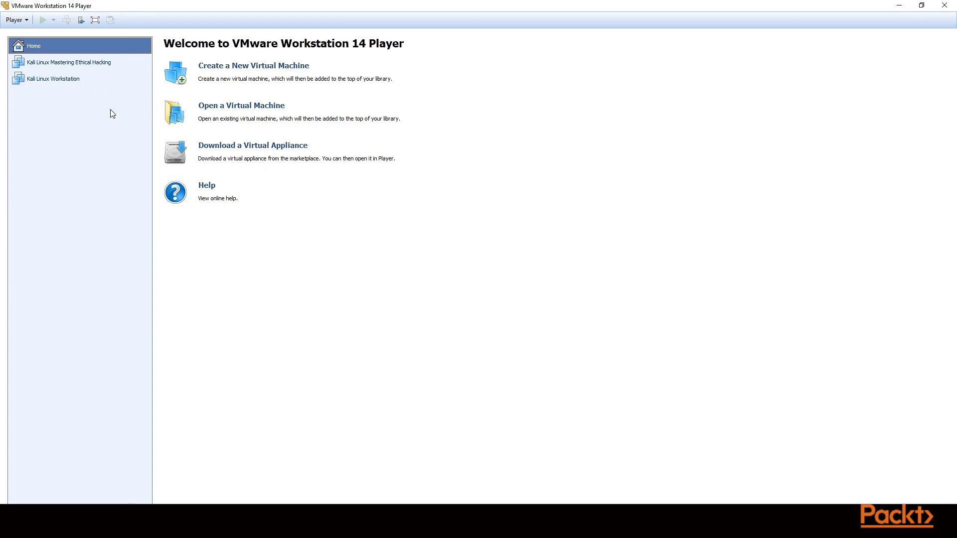
- Open the existing Metasploitable virtual machine configuration from Desktop, metasploitable-linux-2.0.0, Metasploitable2-Linux
click(248, 110)
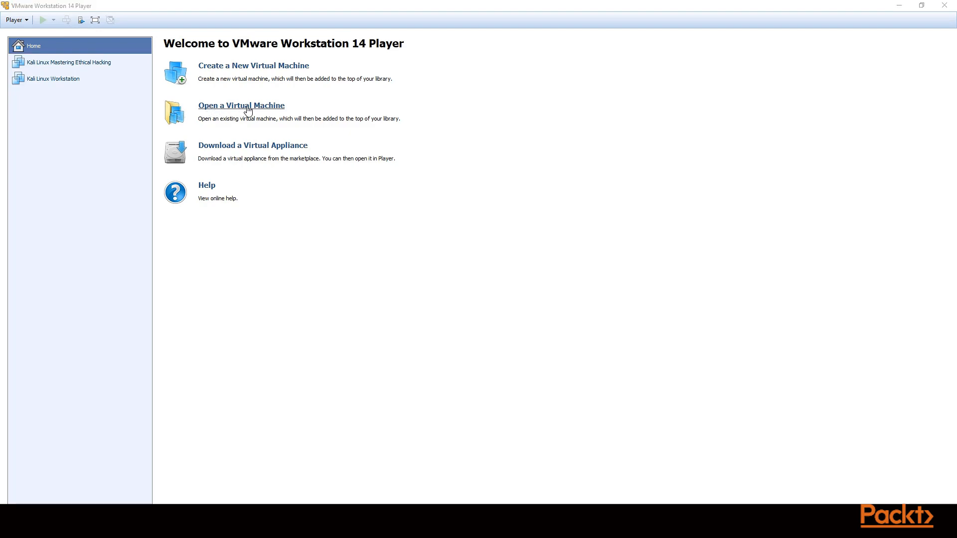
click(42, 127)
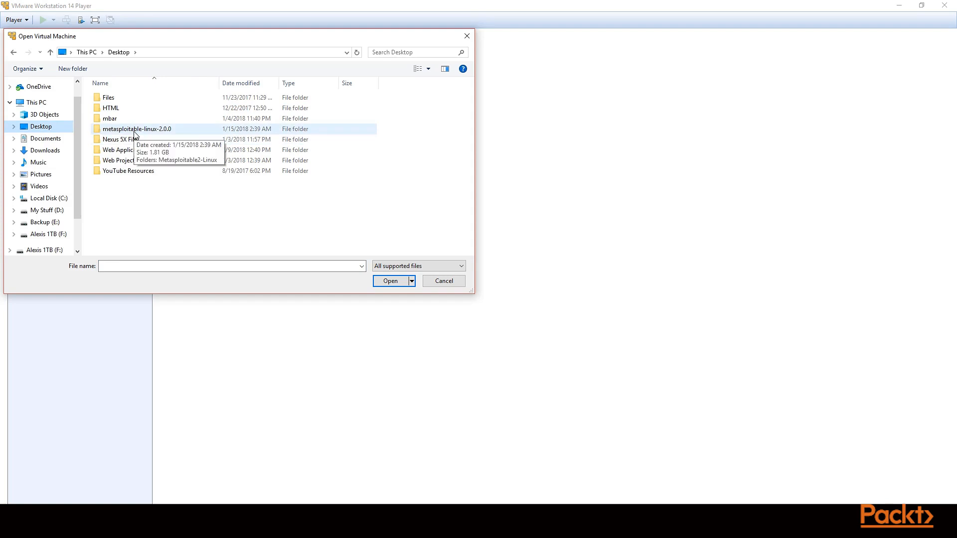
double_click(134, 130)
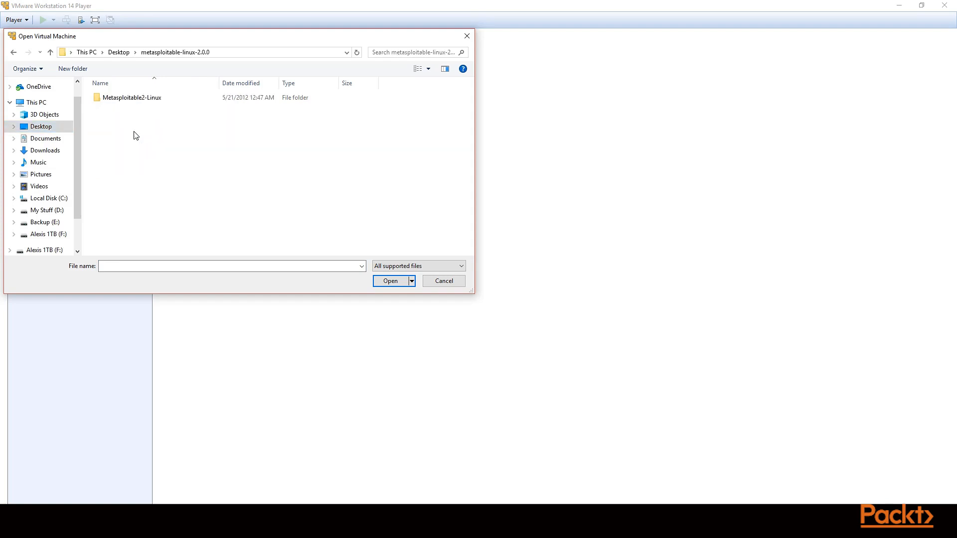
double_click(143, 106)
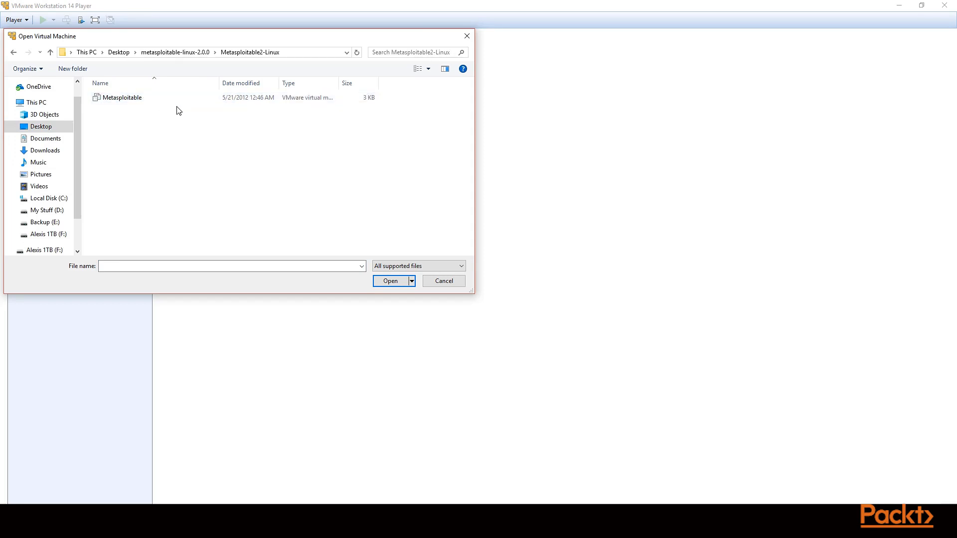
double_click(338, 85)
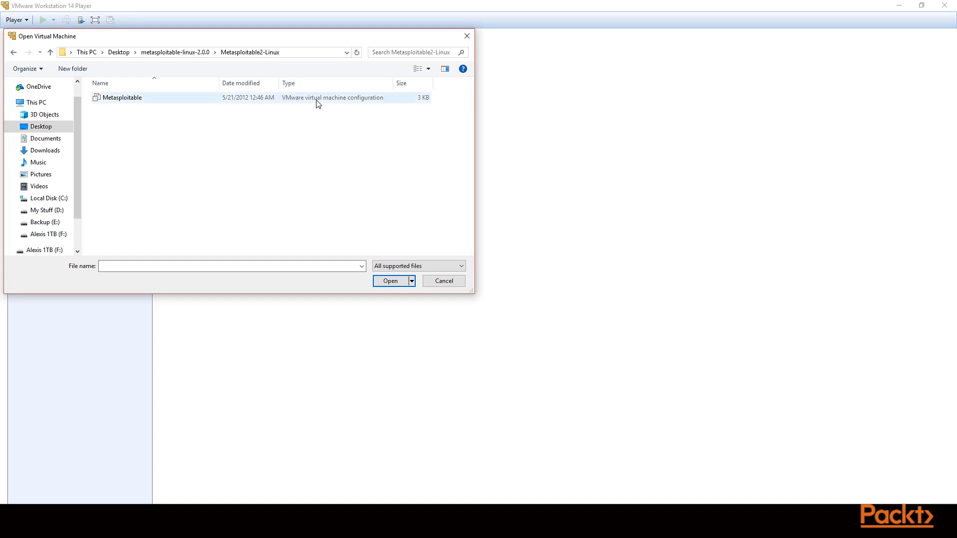
click(267, 104)
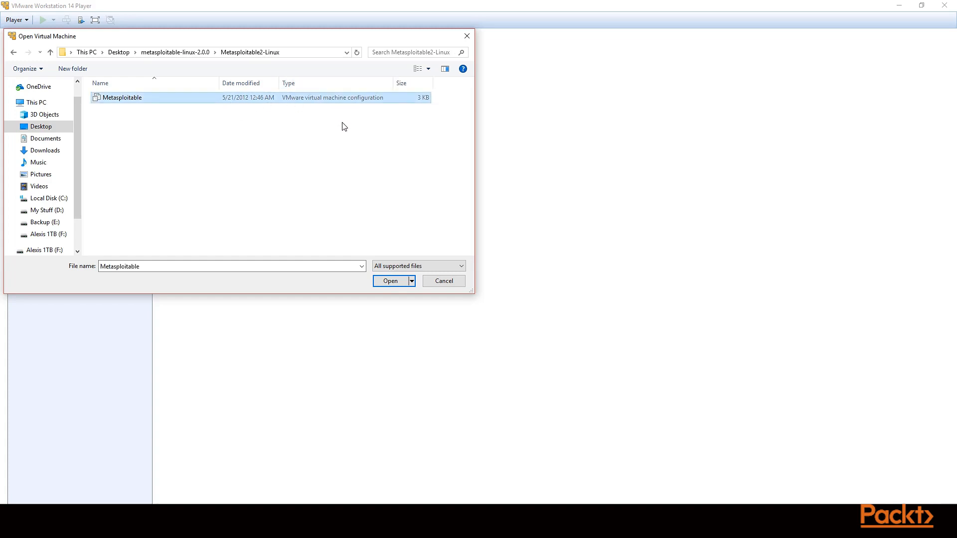
click(389, 281)
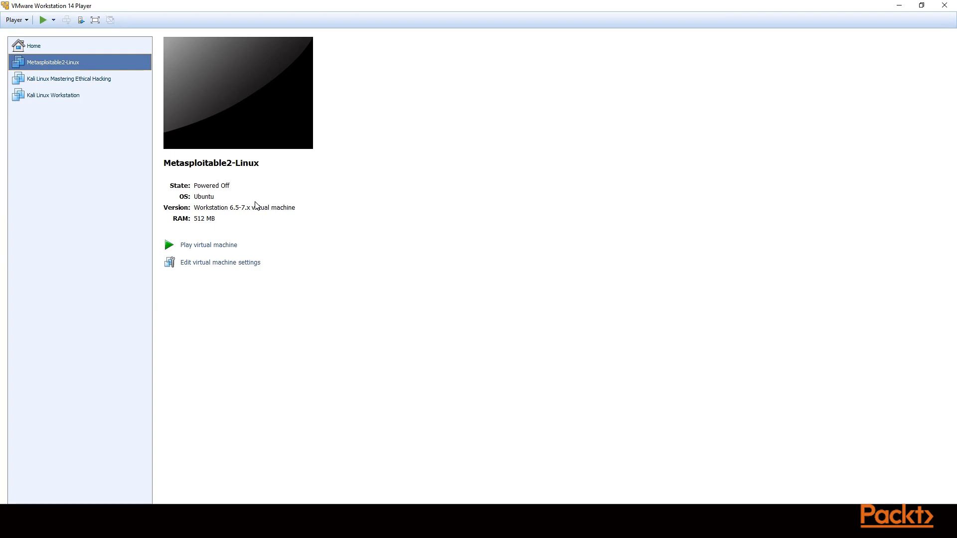
- Review the memory and processor core settings of the Metasploitable2-Linux virtual machine
click(229, 264)
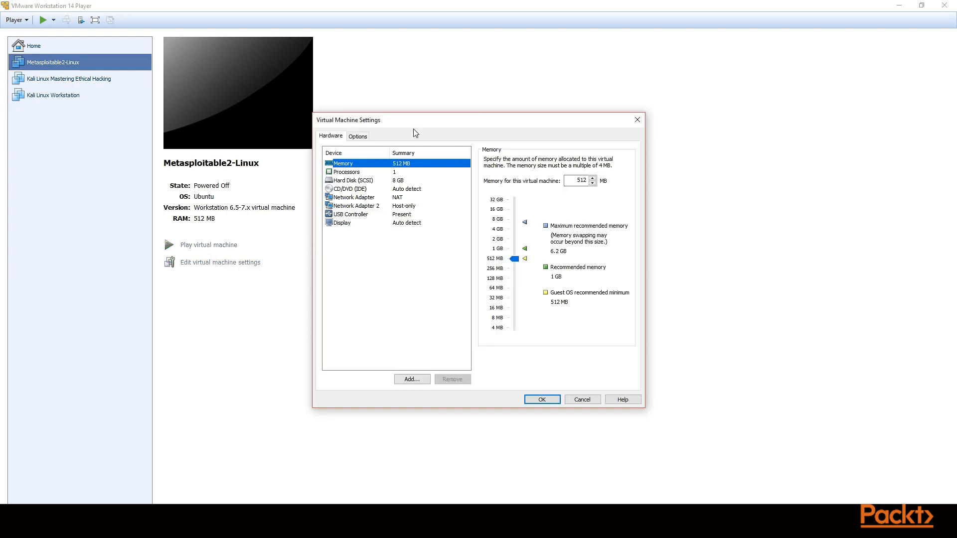
click(356, 173)
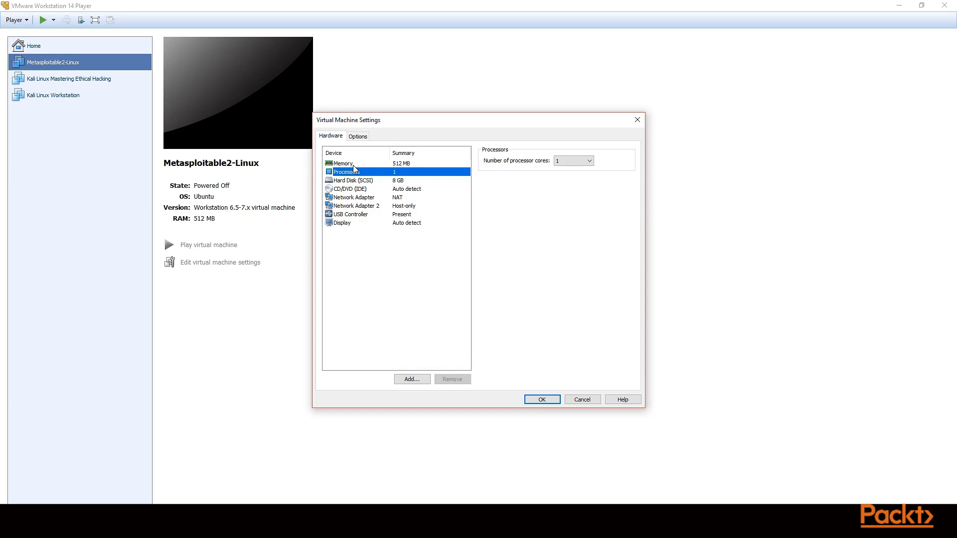
click(353, 165)
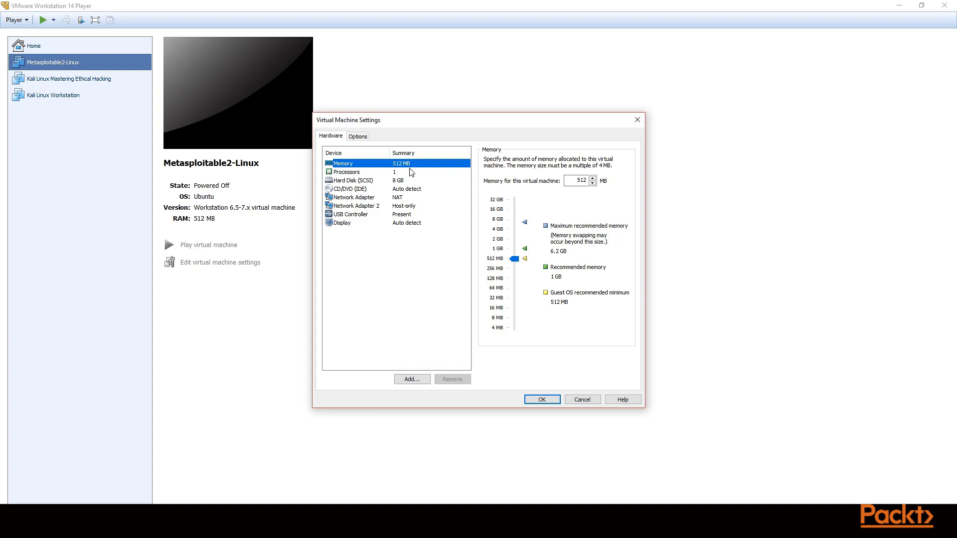
click(374, 175)
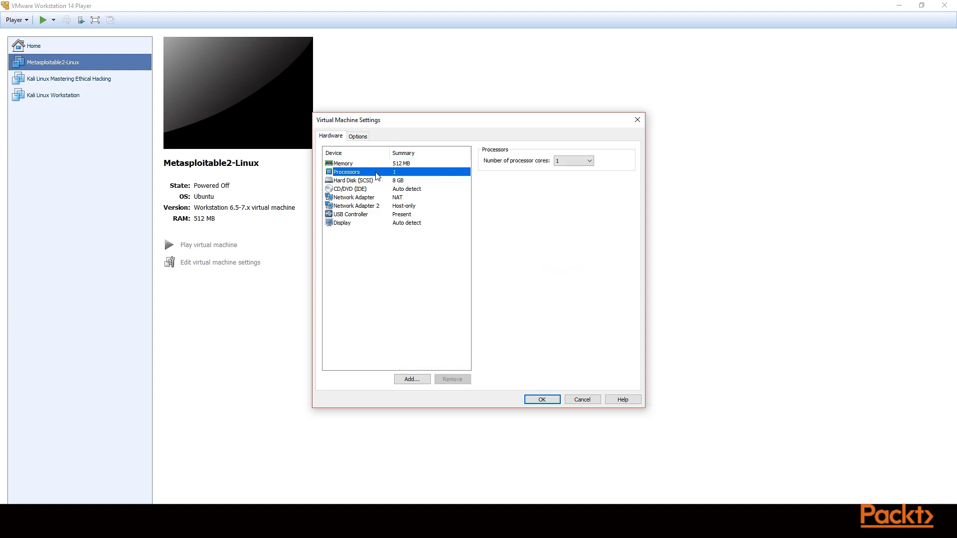
click(573, 160)
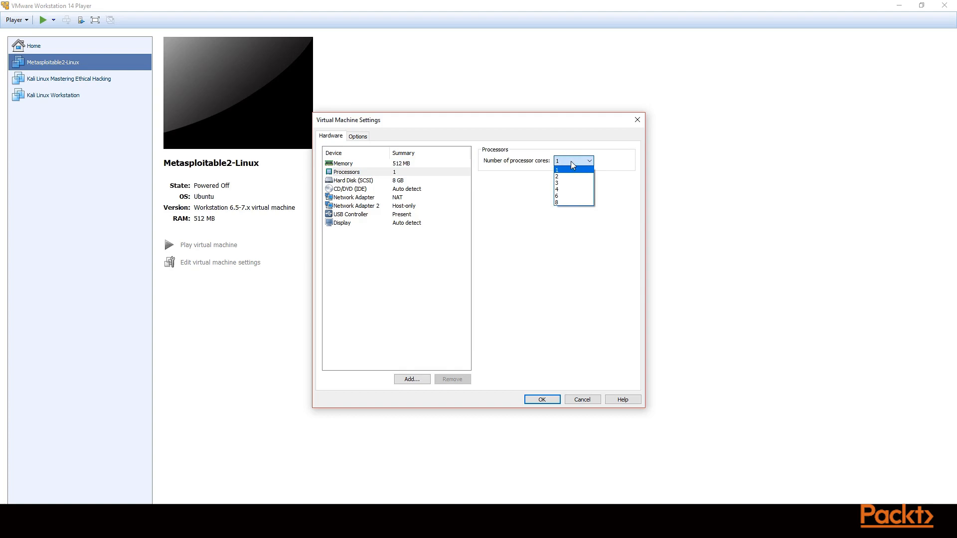
click(573, 151)
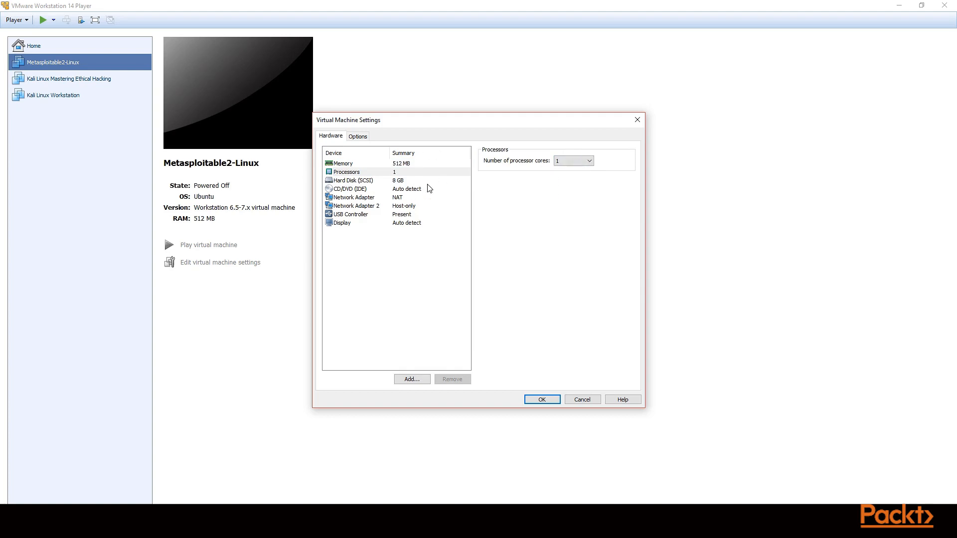
- Set the first network adapter to Bridged with the physical network connection state replicated, and save the machine's settings
click(371, 199)
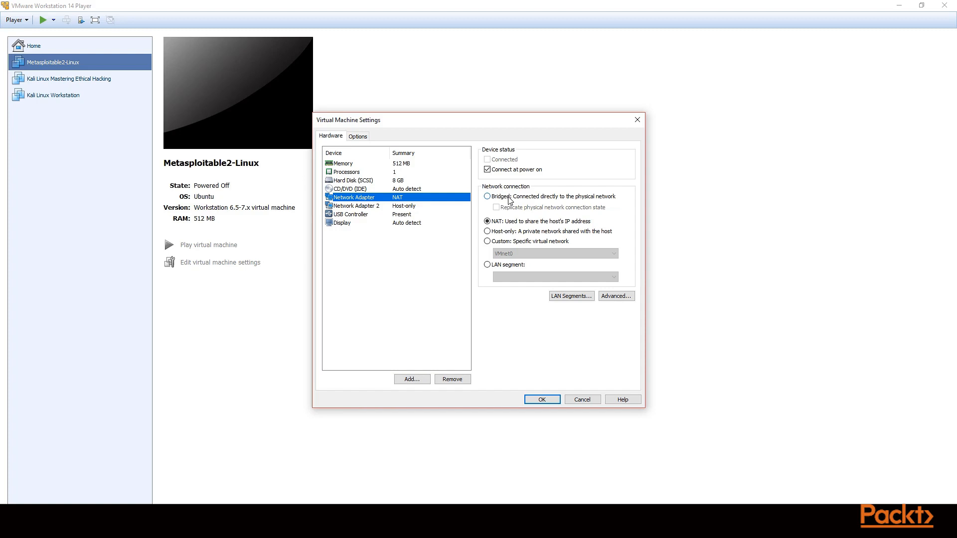
click(509, 198)
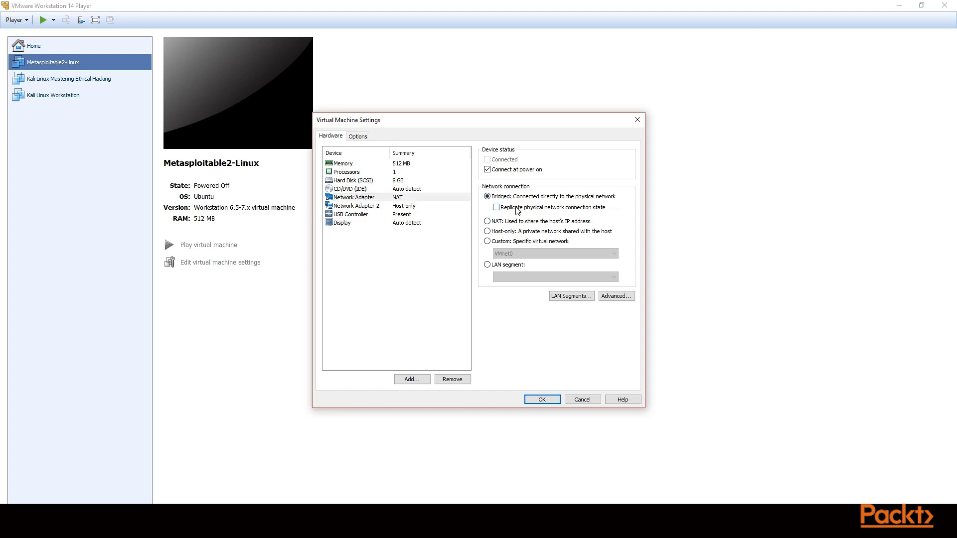
click(509, 209)
click(548, 400)
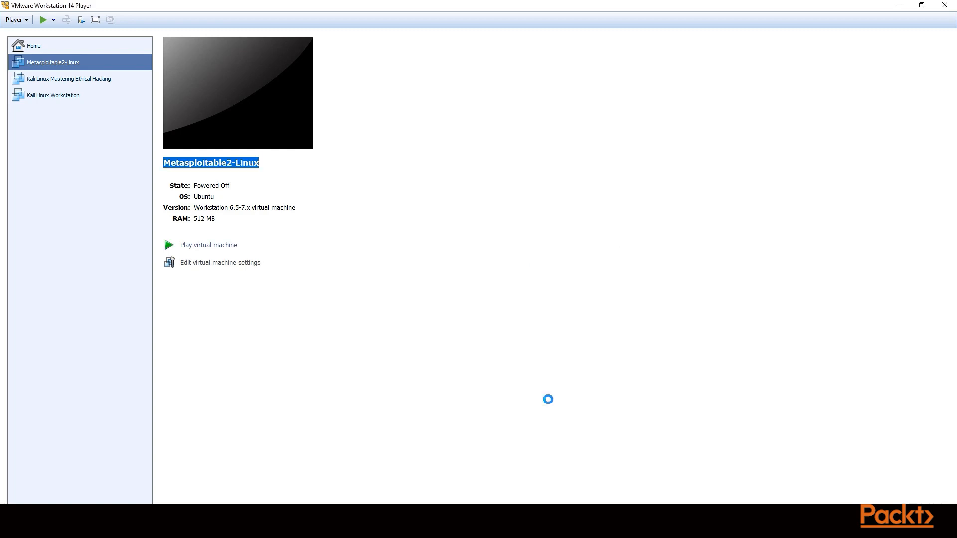
- Start the Metasploitable2-Linux virtual machine and declare that it was copied
click(208, 245)
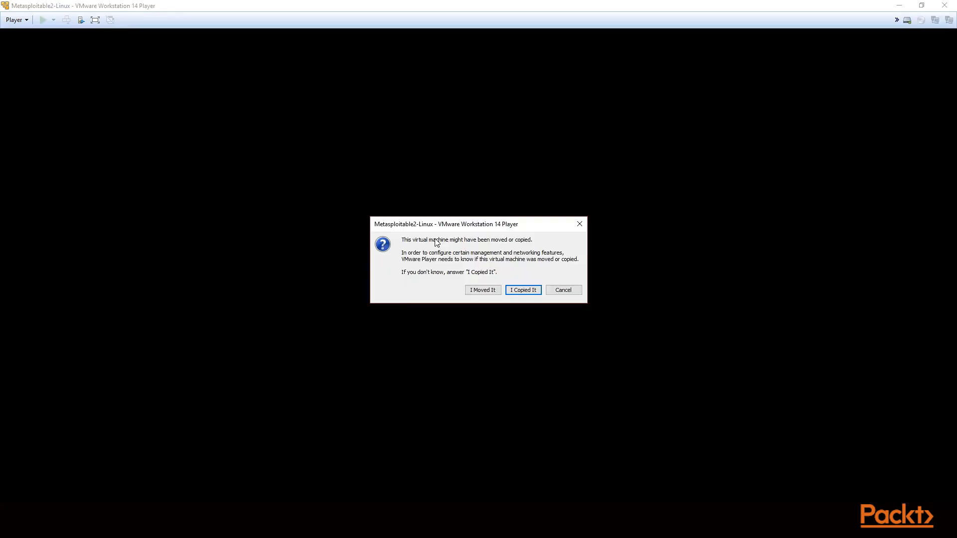
click(515, 291)
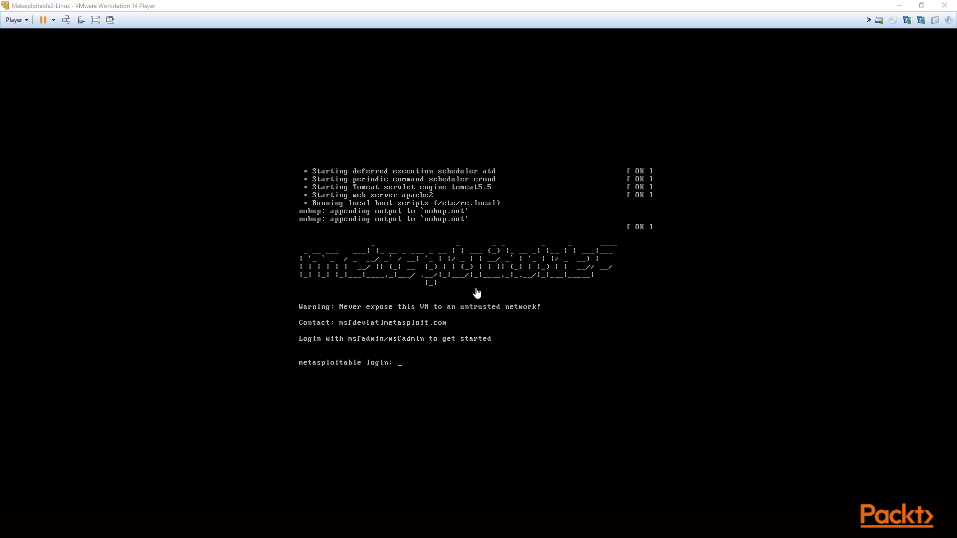
- Log in to the Metasploitable console as msfadmin, entering the account password
click(477, 293)
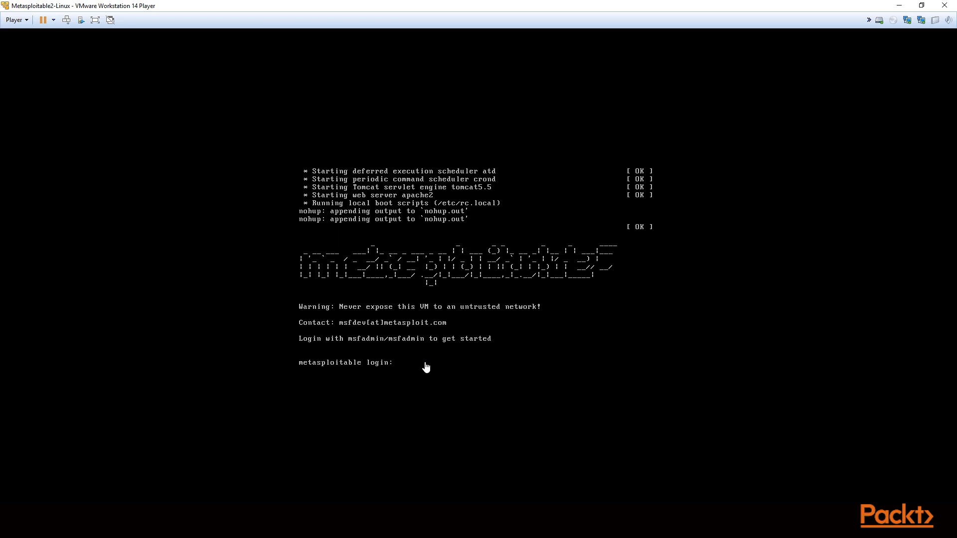
click(349, 338)
key(Return)
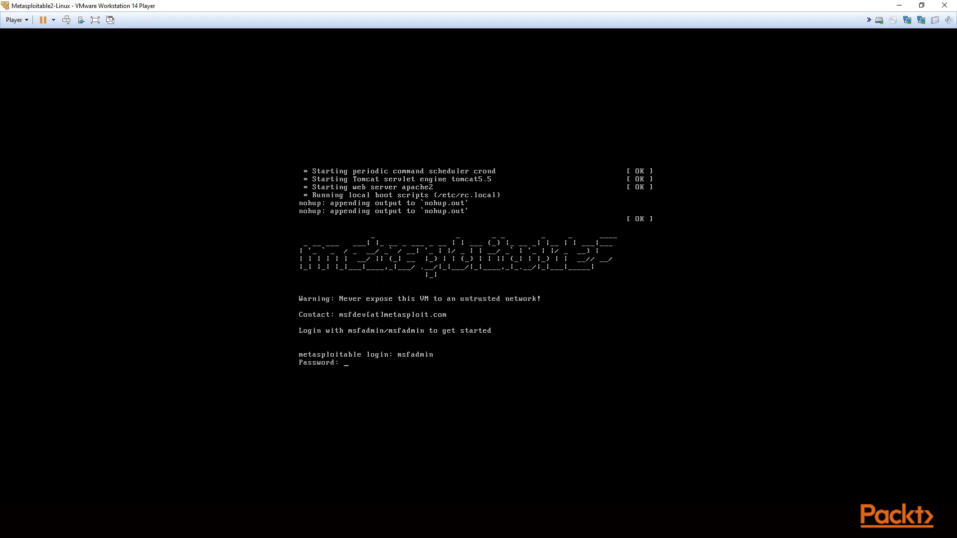
key(Return)
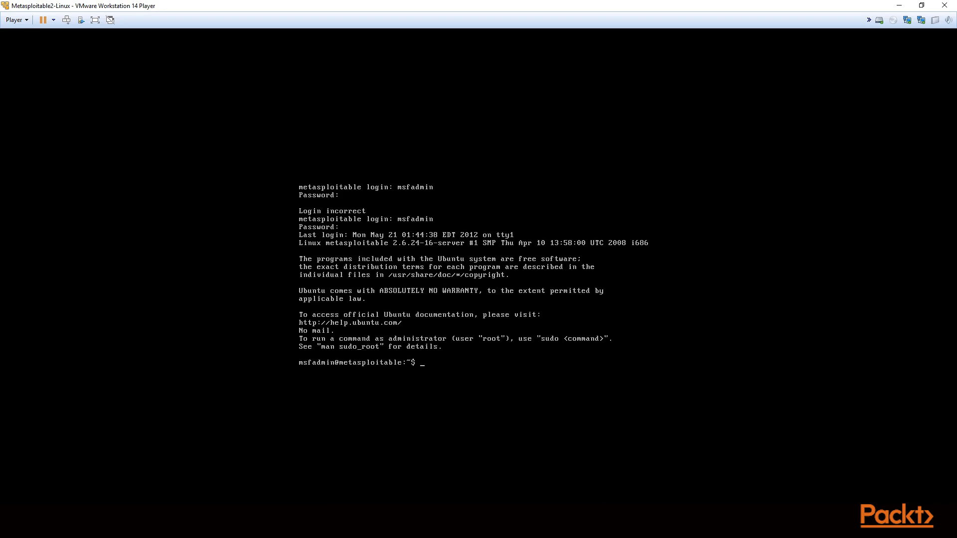
- Clear the terminal and list the contents of the home directory with ls
text(cle)
text(ar)
key(Return)
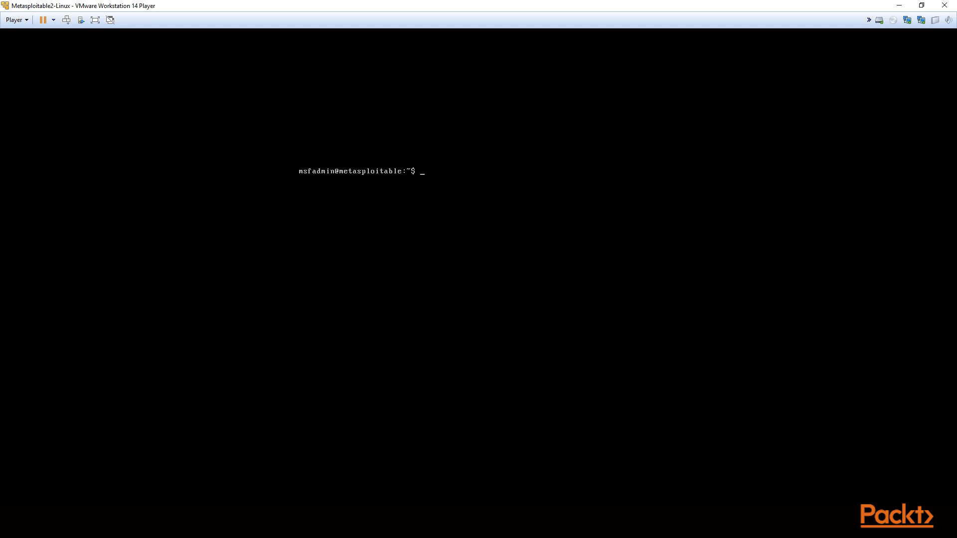
text(ls)
key(Return)
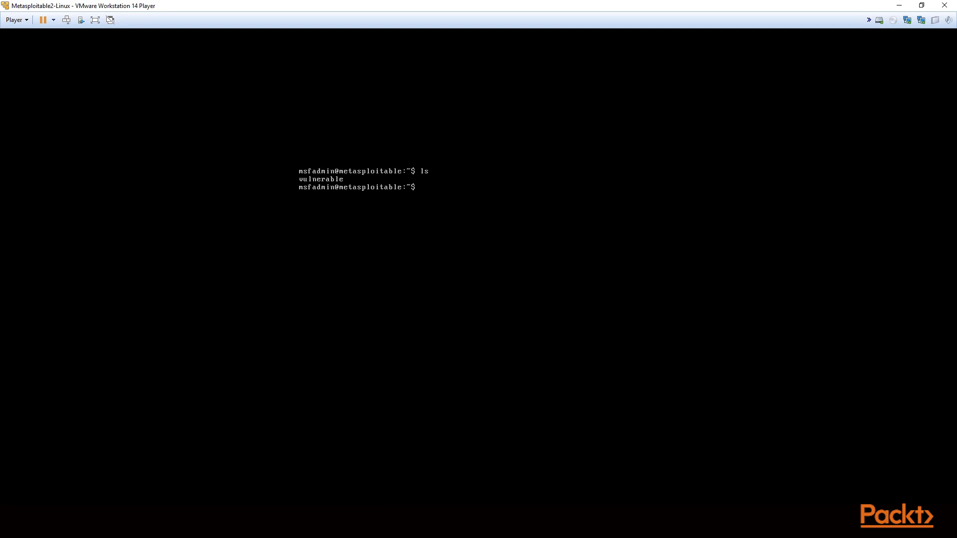
- Show the virtual machine's full kernel and system information with uname -a
text(sudo)
key(BackSpace)
key(BackSpace)
key(BackSpace)
text(uname -a)
key(Left)
key(BackSpace)
key(Return)
text(uname -a)
key(Return)
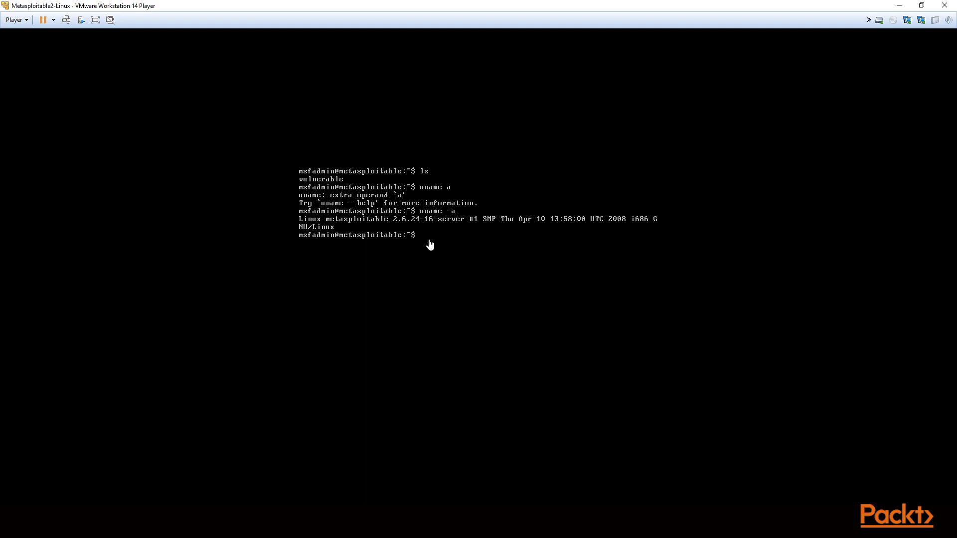
- Display the virtual machine's network interface configuration with ifconfig, and minimize the virtual machine window
text(nfig)
key(Return)
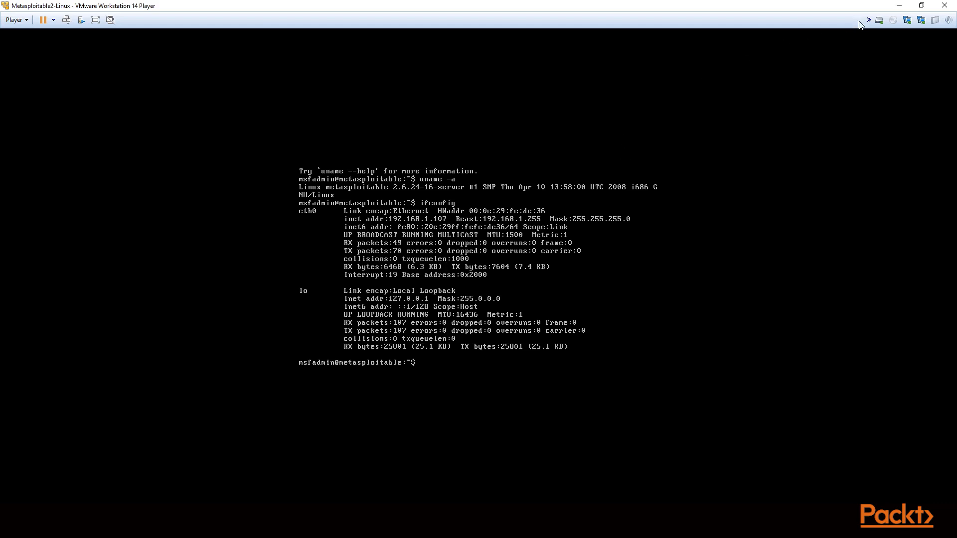
click(900, 5)
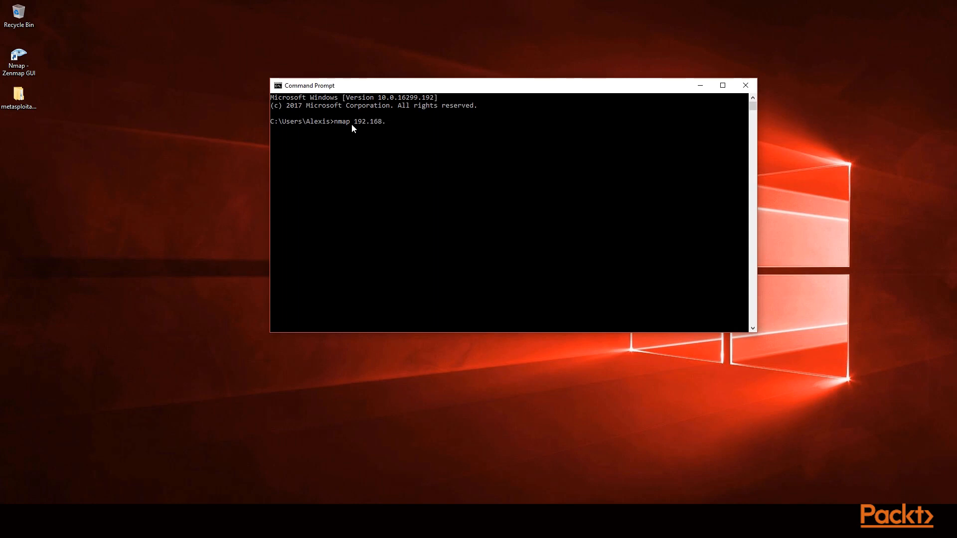
- Scan the virtual machine at 192.168.1.107 with nmap from the Windows Command Prompt and examine the reported ports and services
text(1.107)
key(Return)
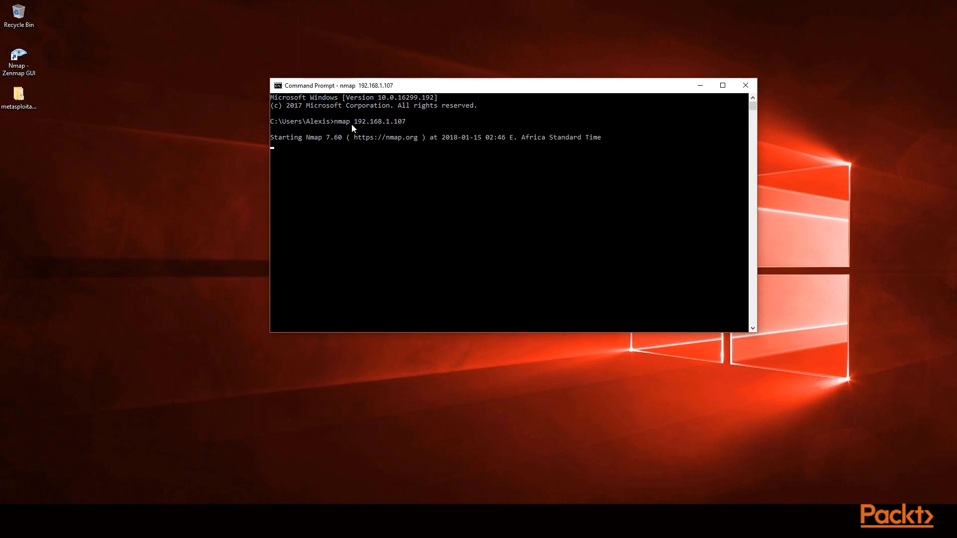
scroll(417, 142, up, 3)
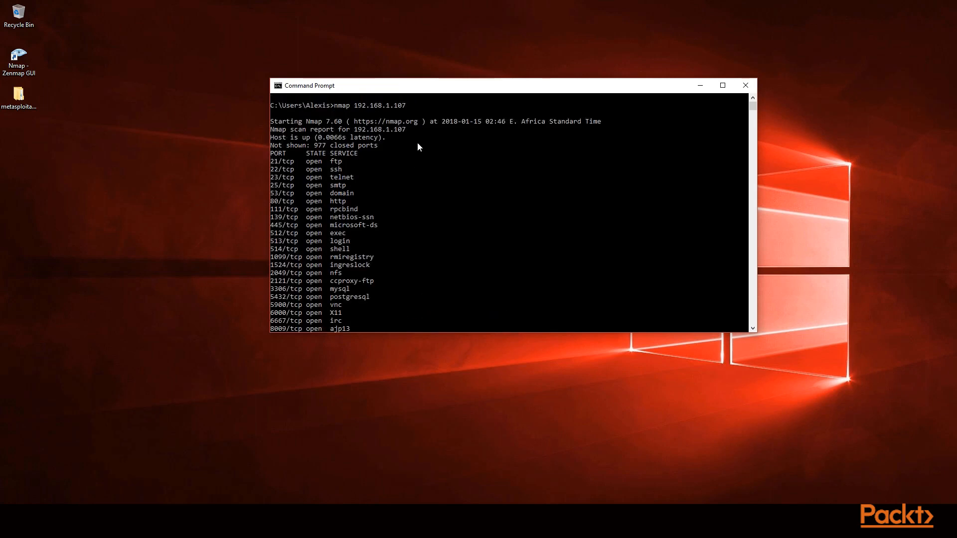
scroll(414, 150, down, 3)
scroll(403, 157, up, 2)
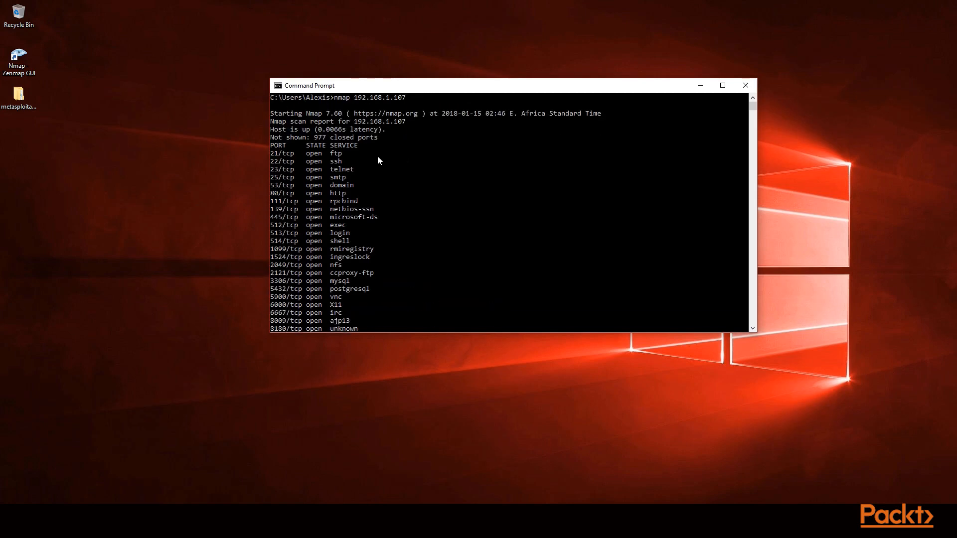
scroll(377, 156, down, 1)
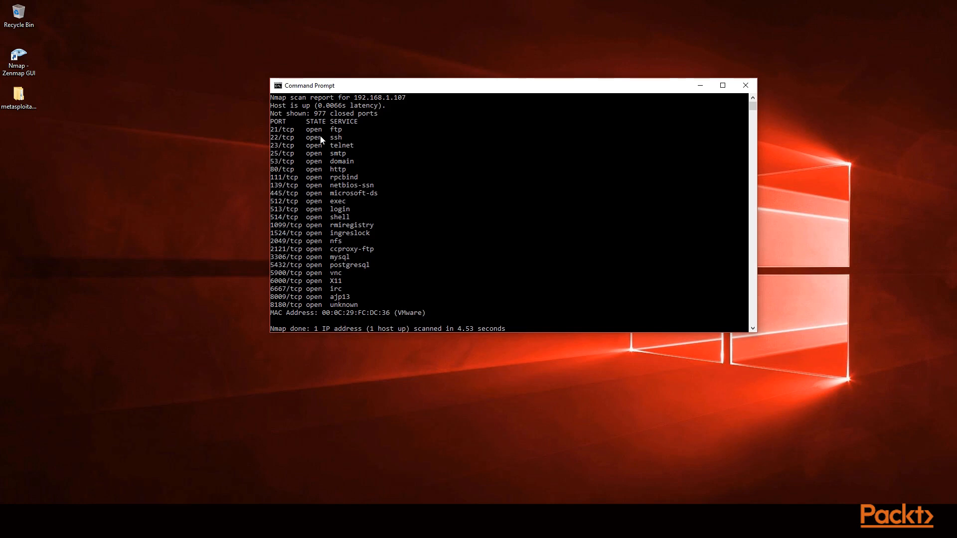
click(296, 130)
click(340, 130)
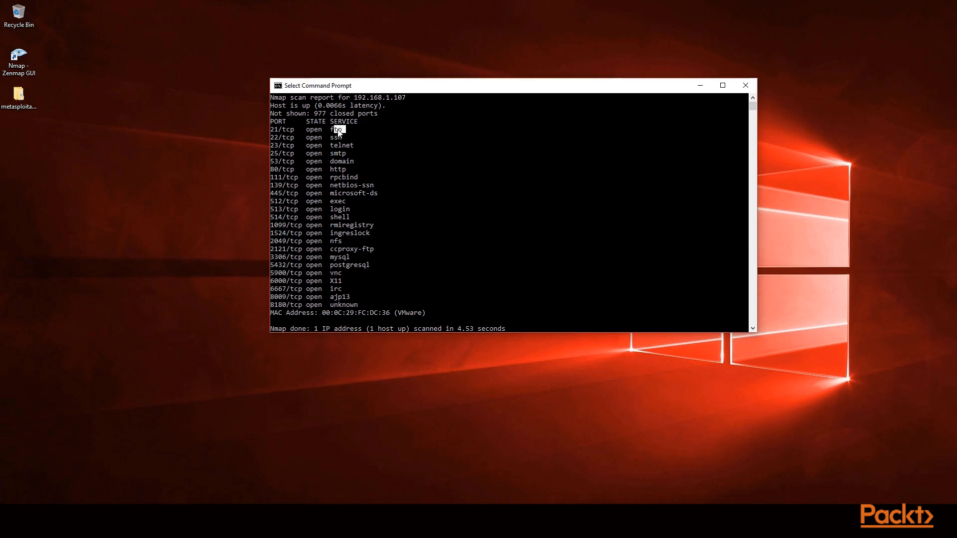